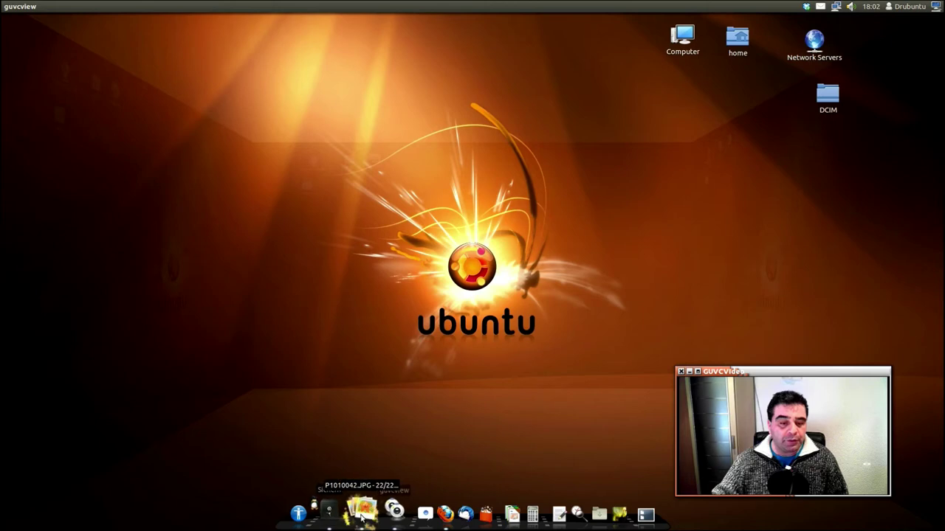
Step: Switch to gThumb and view the program's version information
{"action": "left_click", "coordinate": [362, 509]}
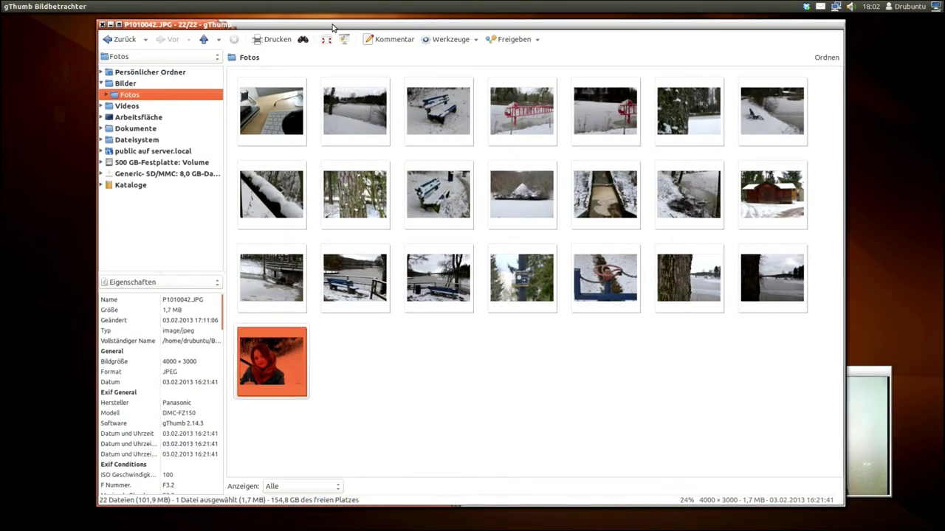
{"action": "left_click_drag", "start_coordinate": [331, 29], "coordinate": [263, 20]}
{"action": "left_click", "coordinate": [217, 7]}
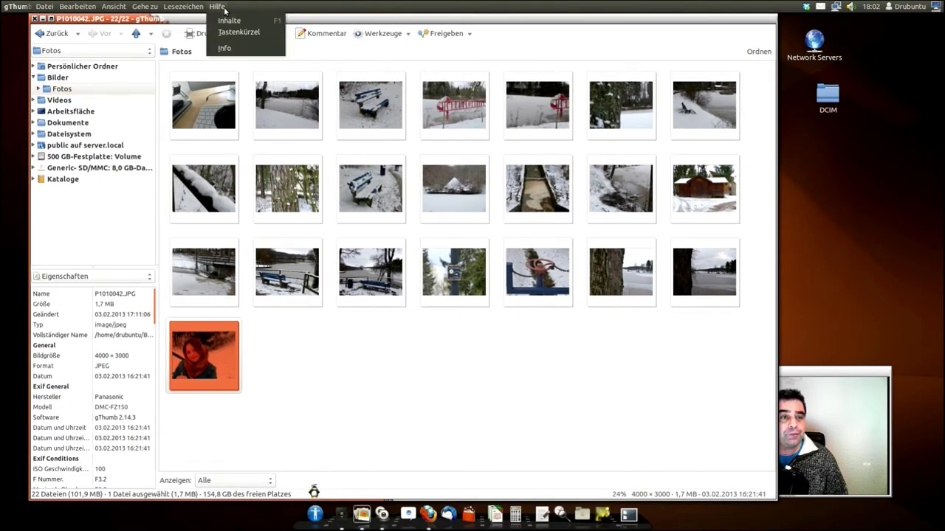
{"action": "left_click", "coordinate": [242, 49]}
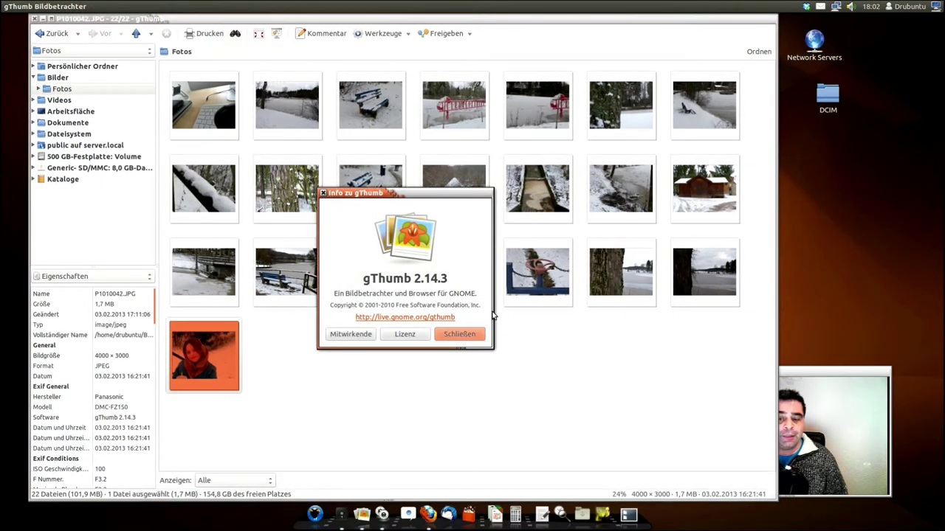
{"action": "left_click_drag", "start_coordinate": [797, 371], "coordinate": [827, 260]}
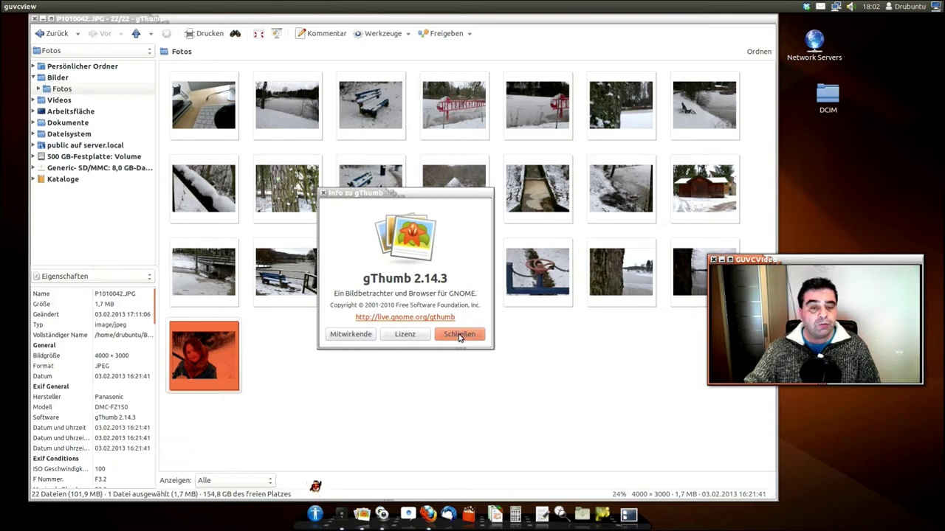
{"action": "left_click", "coordinate": [459, 334]}
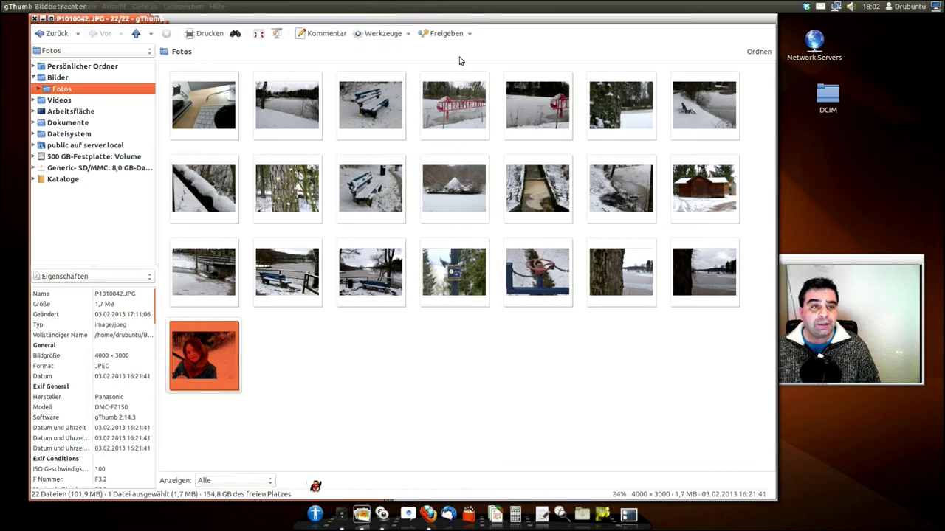
Step: Maximize the gThumb window showing the Fotos folder
{"action": "double_click", "coordinate": [196, 18]}
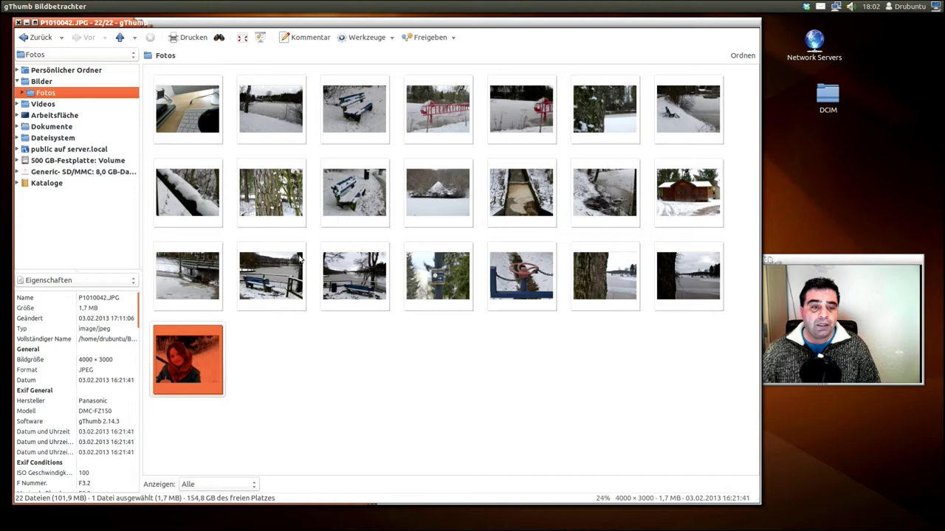
{"action": "left_click", "coordinate": [256, 115]}
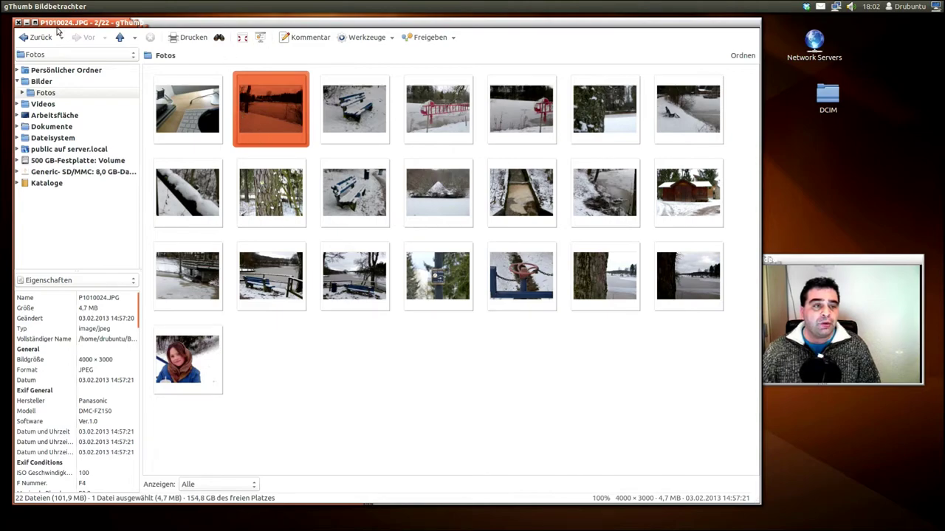
{"action": "left_click", "coordinate": [35, 23]}
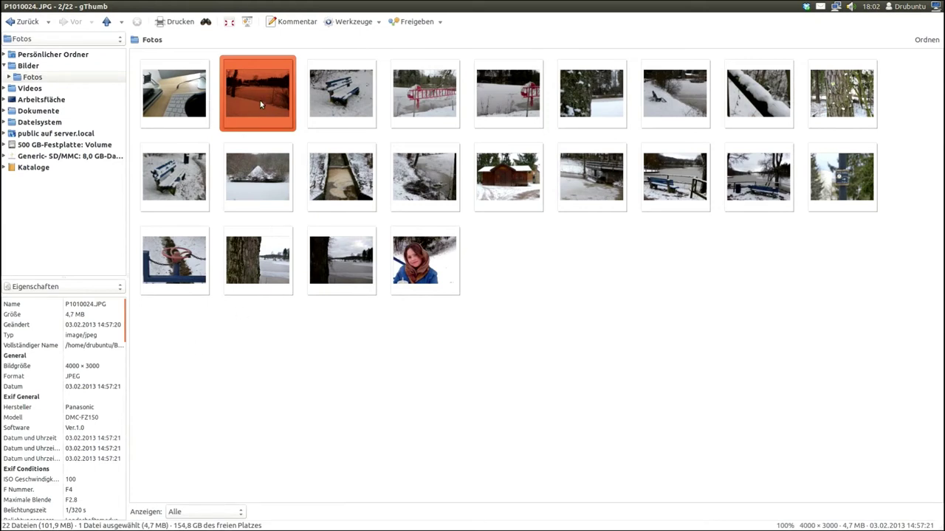
Step: Select the snowy bench photo P1010025.JPG in the Fotos folder and examine its file properties and Exif data
{"action": "left_click", "coordinate": [374, 106]}
{"action": "left_click", "coordinate": [409, 103]}
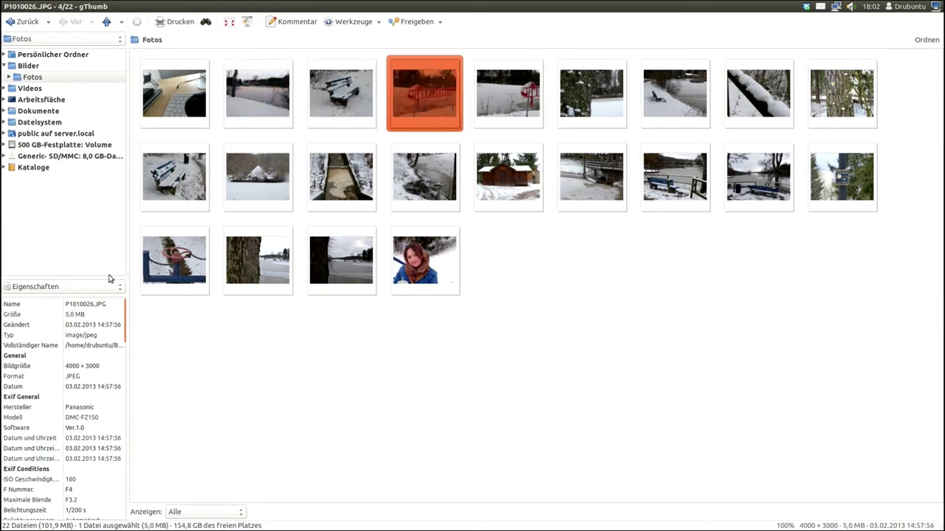
{"action": "mouse_move", "coordinate": [12, 421]}
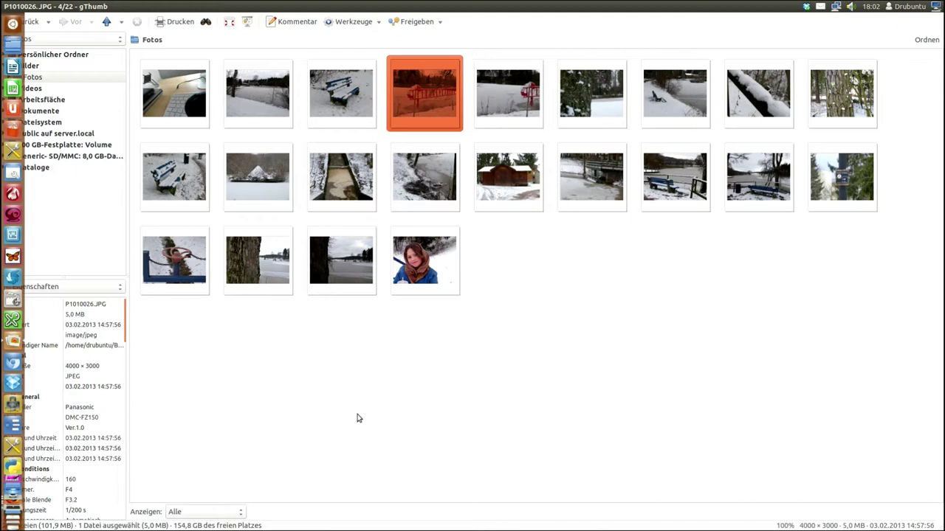
{"action": "left_click", "coordinate": [357, 418]}
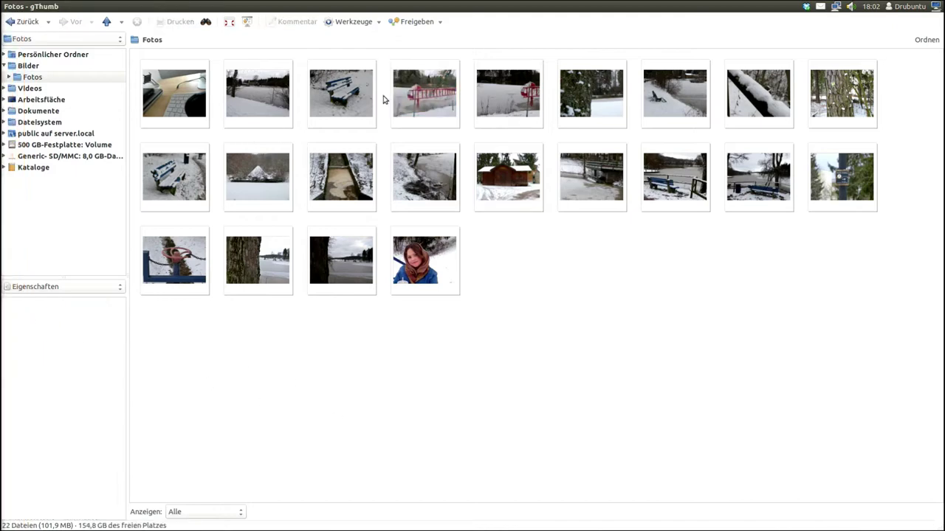
{"action": "left_click", "coordinate": [359, 105]}
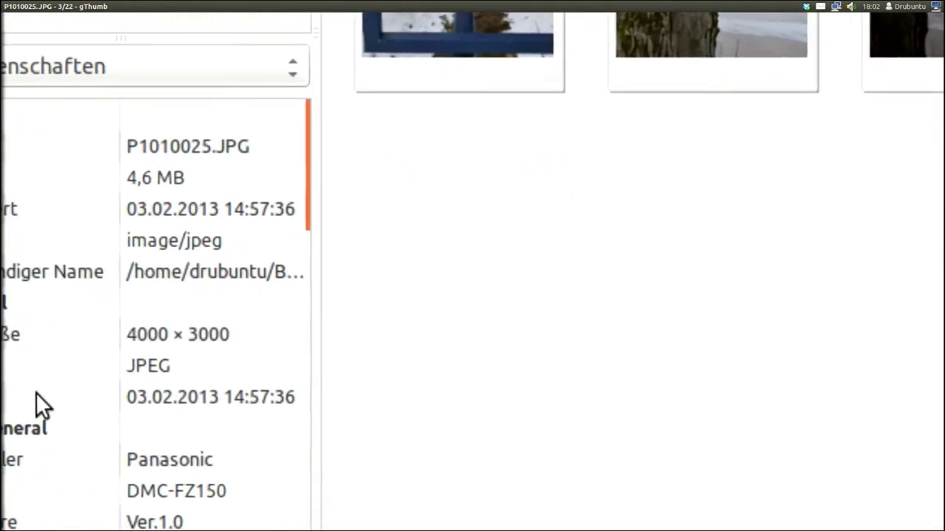
{"action": "mouse_move", "coordinate": [13, 336]}
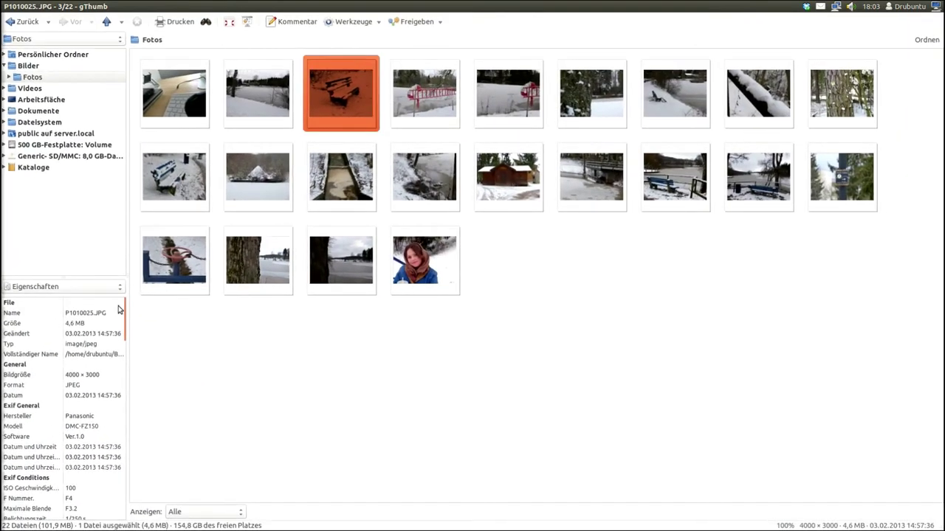
Step: View the bench photo's RGB histogram in linear and logarithmic scale, and return to its file properties
{"action": "left_click", "coordinate": [100, 287]}
{"action": "left_click", "coordinate": [95, 305]}
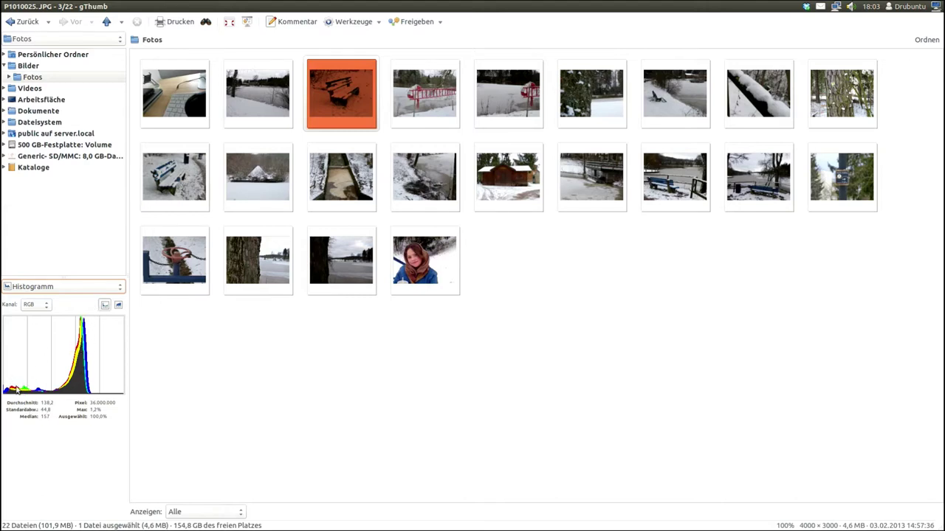
{"action": "left_click", "coordinate": [118, 305]}
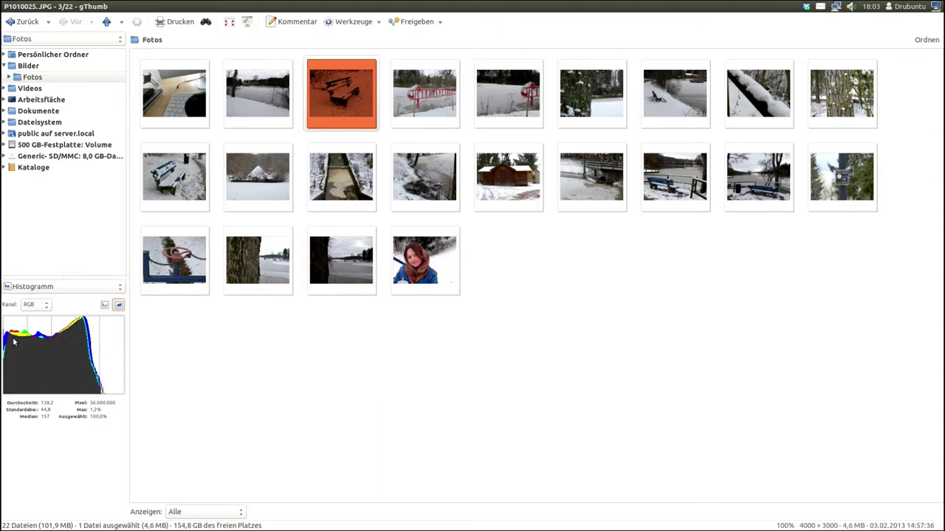
{"action": "left_click", "coordinate": [121, 288]}
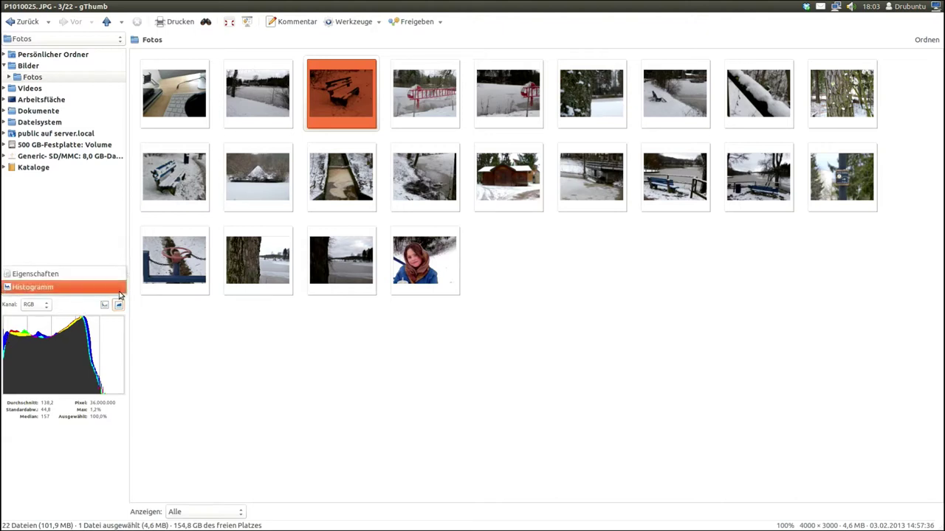
{"action": "left_click", "coordinate": [81, 275]}
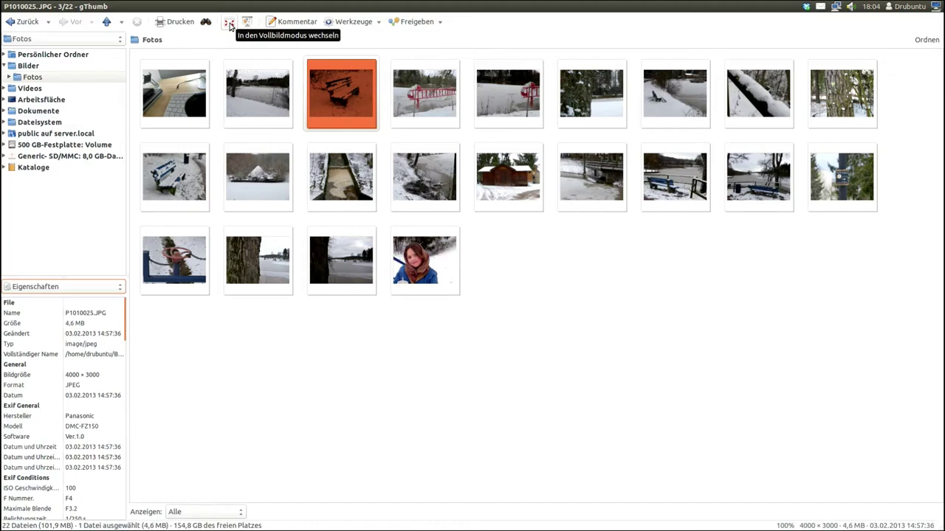
Step: View the bench photo in full-screen mode and return to the folder's thumbnail overview
{"action": "left_click", "coordinate": [230, 25]}
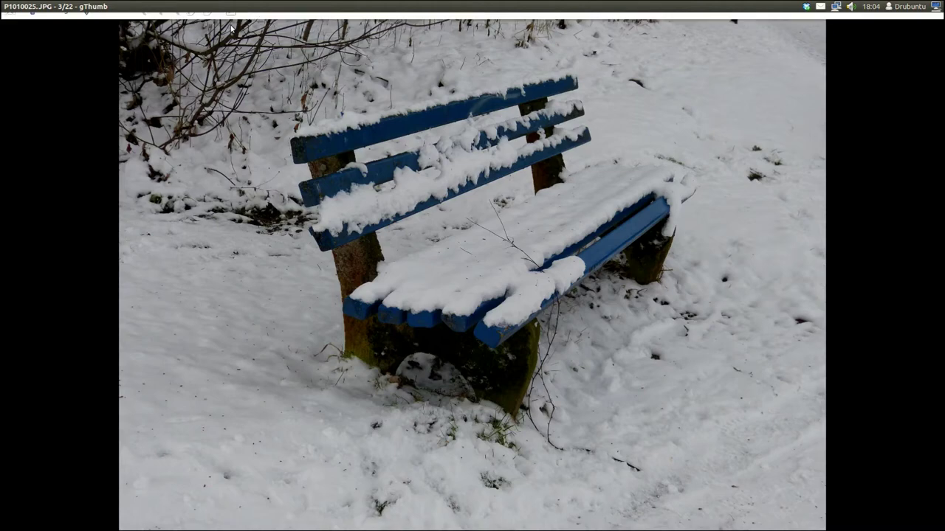
{"action": "left_click", "coordinate": [231, 17]}
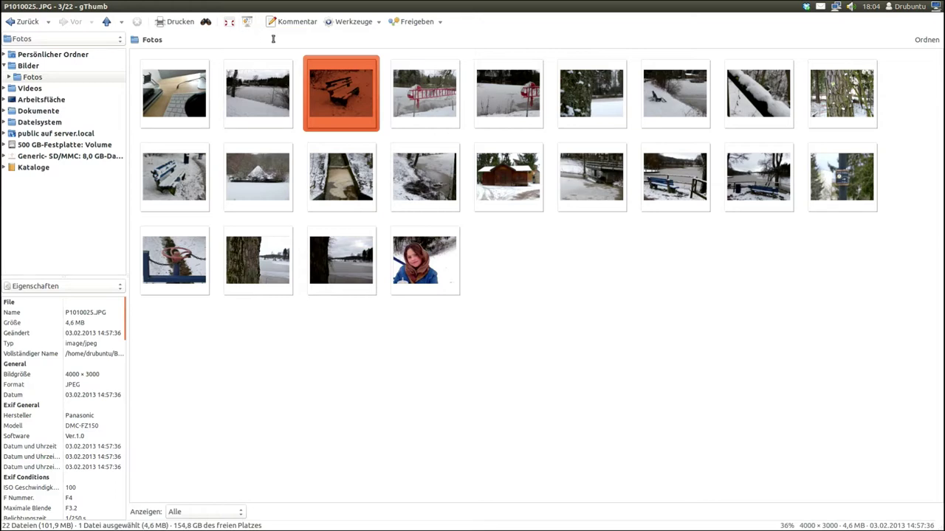
Step: Examine the general and other metadata fields available for a comment on P1010025.JPG, and close them without saving
{"action": "left_click", "coordinate": [291, 23]}
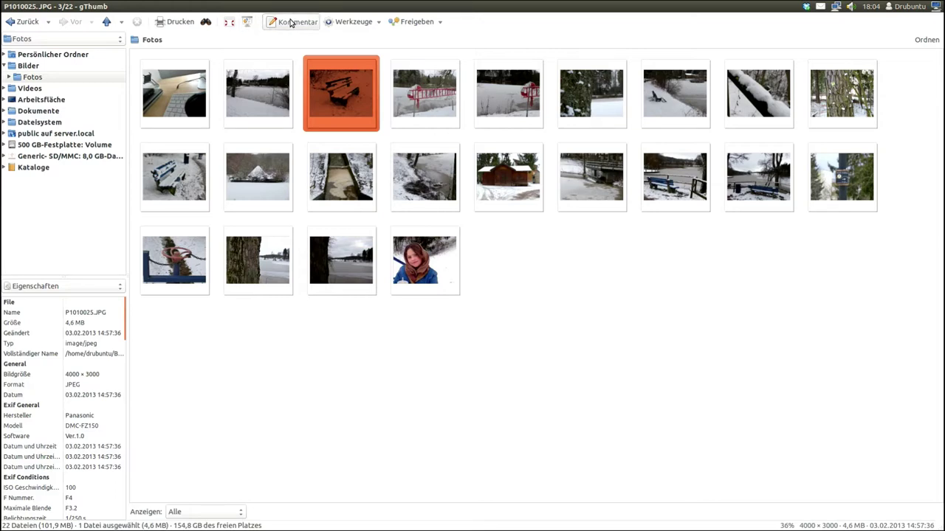
{"action": "left_click_drag", "start_coordinate": [419, 151], "coordinate": [407, 100]}
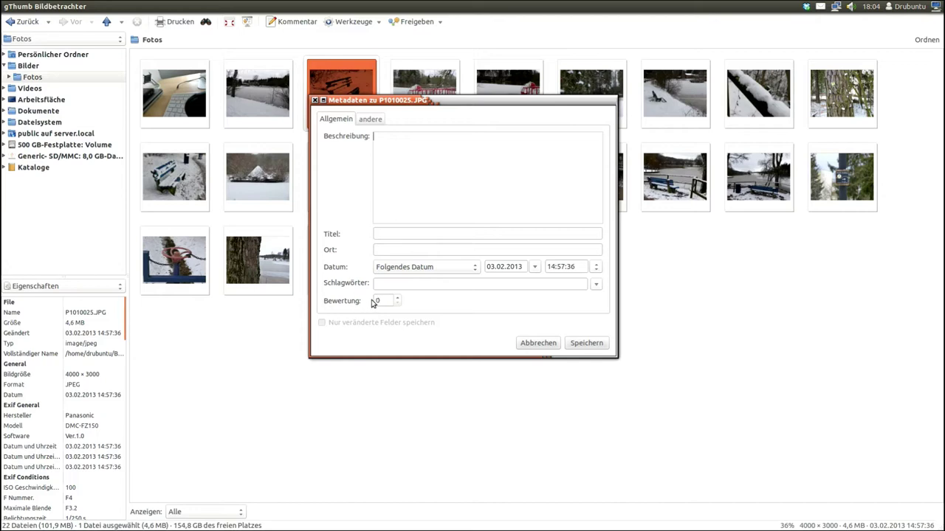
{"action": "scroll", "coordinate": [398, 300], "scroll_direction": "up", "scroll_amount": 5}
{"action": "scroll", "coordinate": [395, 303], "scroll_direction": "down", "scroll_amount": 5}
{"action": "scroll", "coordinate": [398, 301], "scroll_direction": "up", "scroll_amount": 1}
{"action": "scroll", "coordinate": [398, 302], "scroll_direction": "up", "scroll_amount": 1}
{"action": "left_click", "coordinate": [371, 119]}
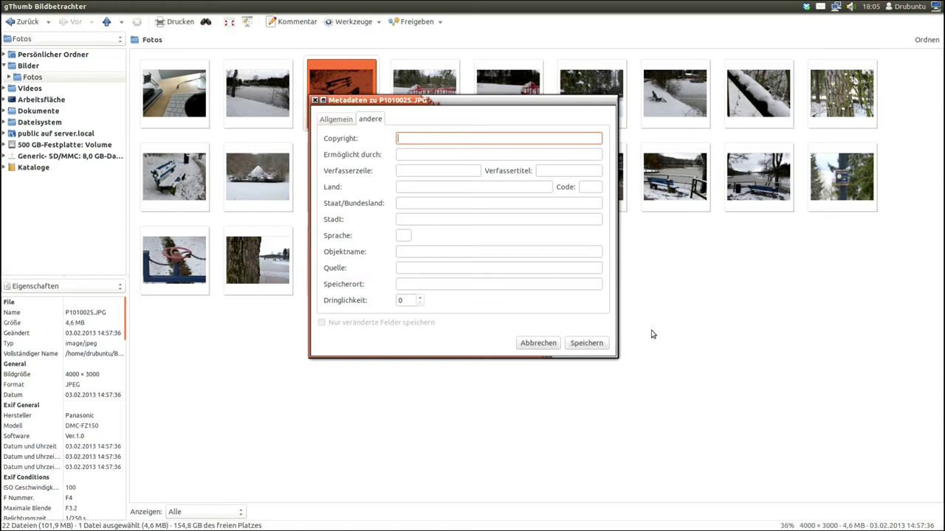
{"action": "left_click", "coordinate": [538, 343]}
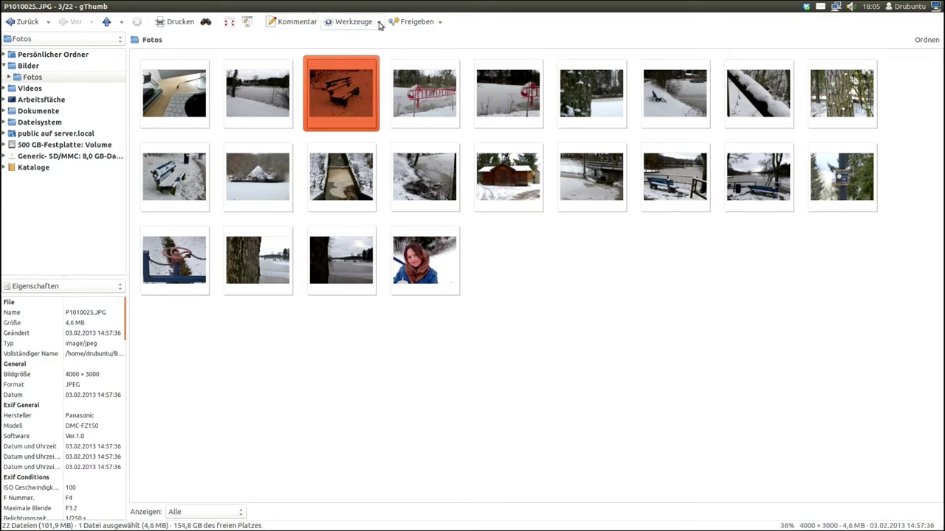
Step: Look through the target formats offered for converting the bench photo, and cancel the conversion
{"action": "left_click", "coordinate": [379, 26]}
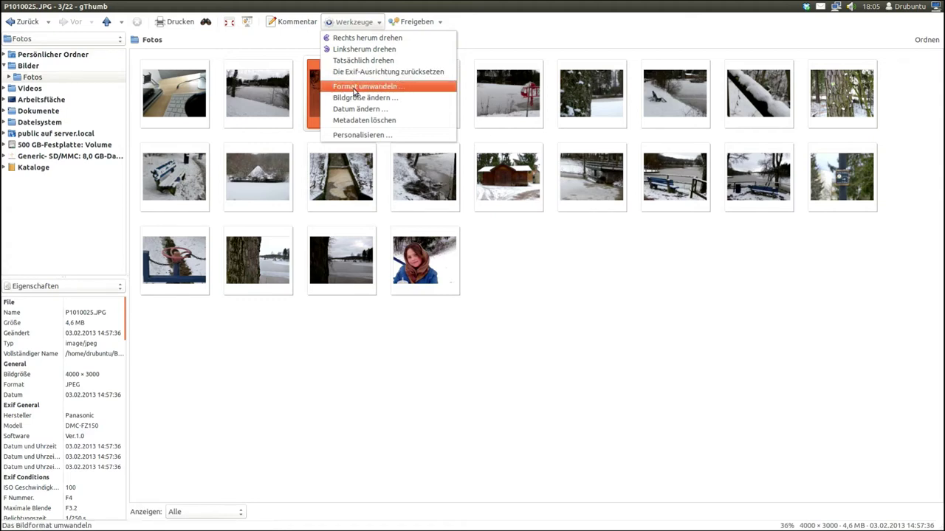
{"action": "left_click", "coordinate": [358, 87]}
{"action": "left_click_drag", "start_coordinate": [483, 228], "coordinate": [464, 123]}
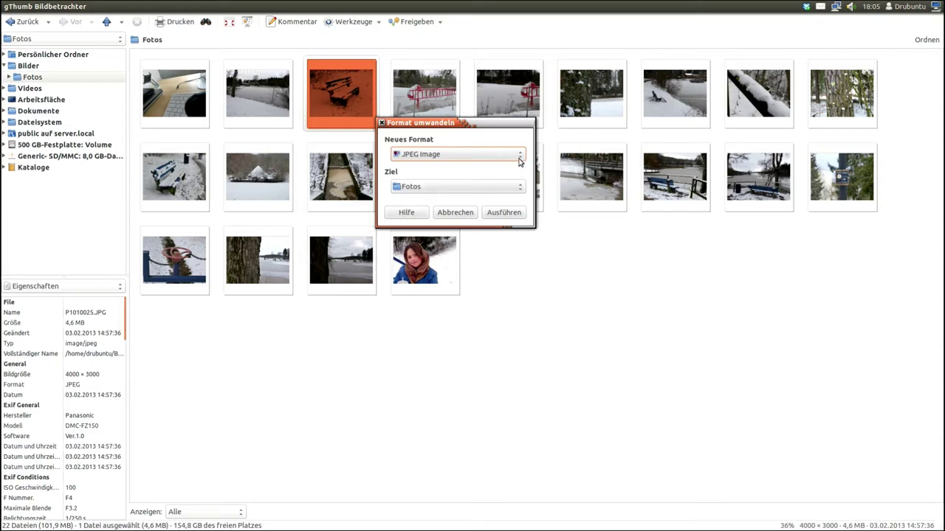
{"action": "left_click", "coordinate": [519, 158]}
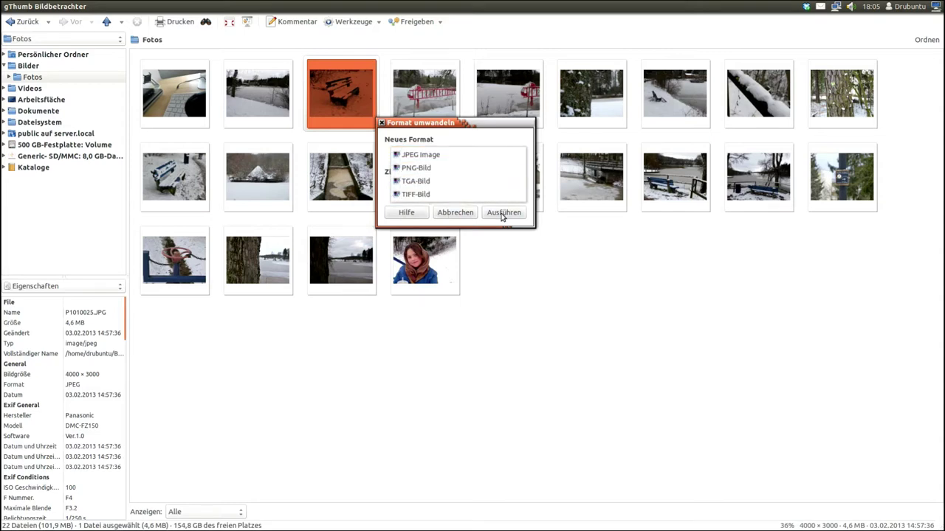
{"action": "left_click", "coordinate": [460, 205]}
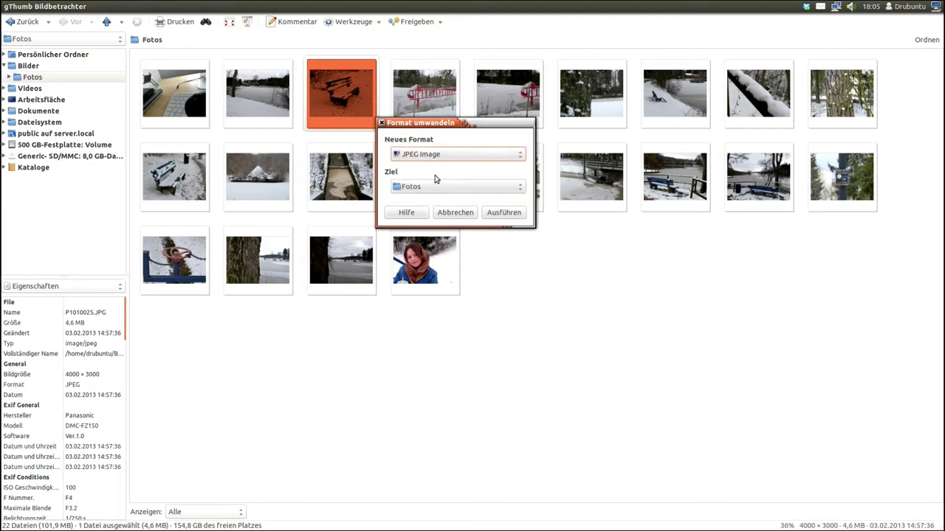
{"action": "left_click", "coordinate": [447, 214]}
Step: Examine the image resizing options for the bench photo, including the output format choices, and cancel the resize
{"action": "left_click", "coordinate": [342, 28]}
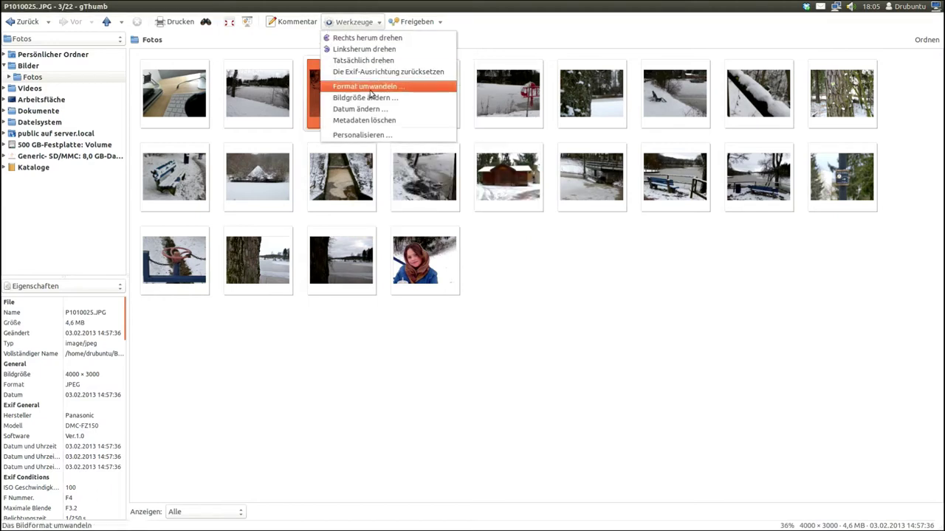
{"action": "left_click", "coordinate": [389, 99]}
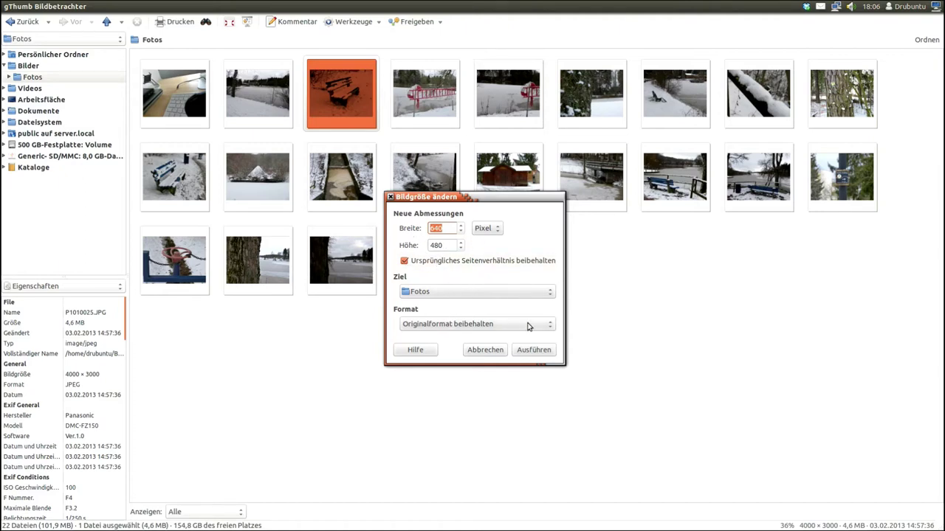
{"action": "left_click", "coordinate": [540, 327]}
{"action": "left_click", "coordinate": [523, 311]}
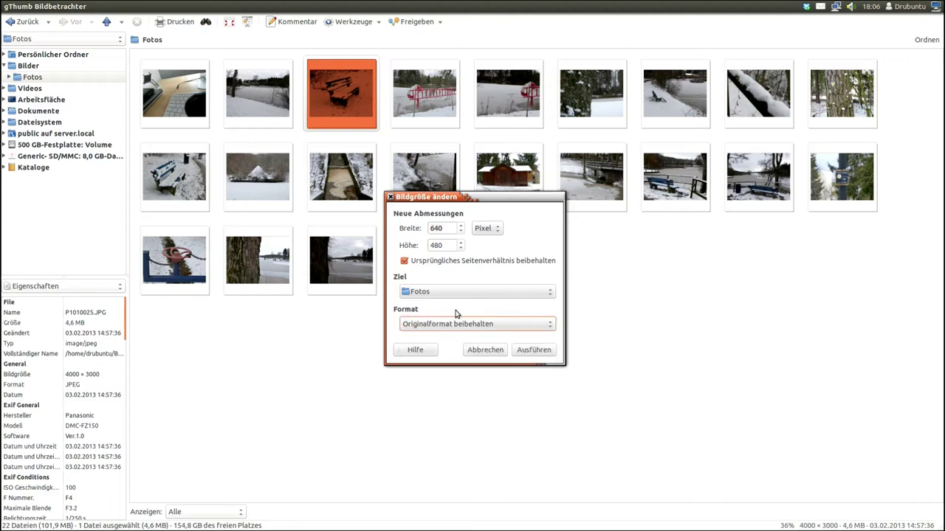
{"action": "left_click", "coordinate": [531, 328]}
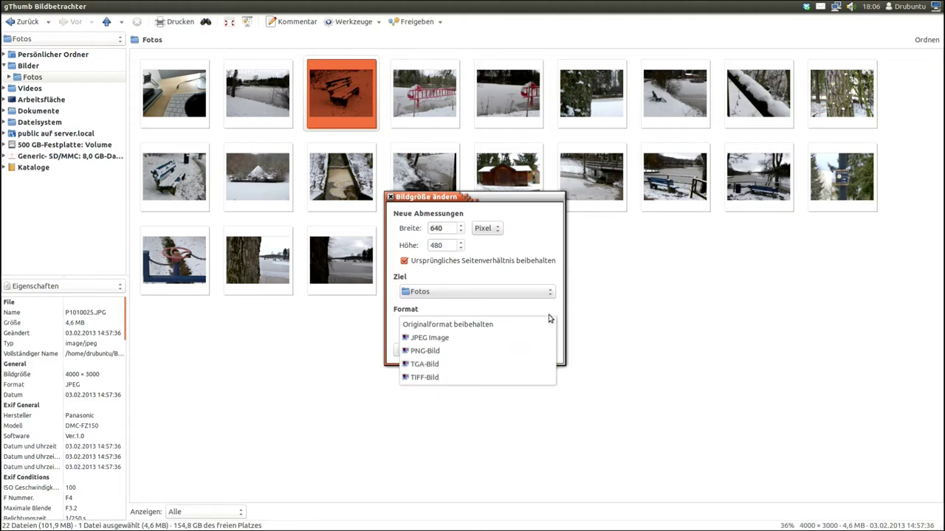
{"action": "left_click", "coordinate": [533, 312]}
{"action": "left_click", "coordinate": [492, 351]}
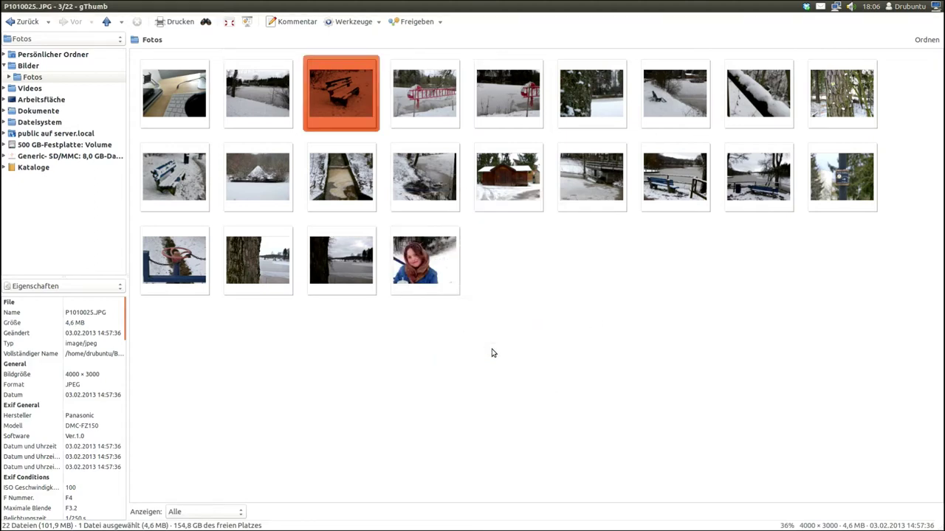
Step: View the dialog for personalising tool commands and close it without adding a script
{"action": "left_click", "coordinate": [352, 21]}
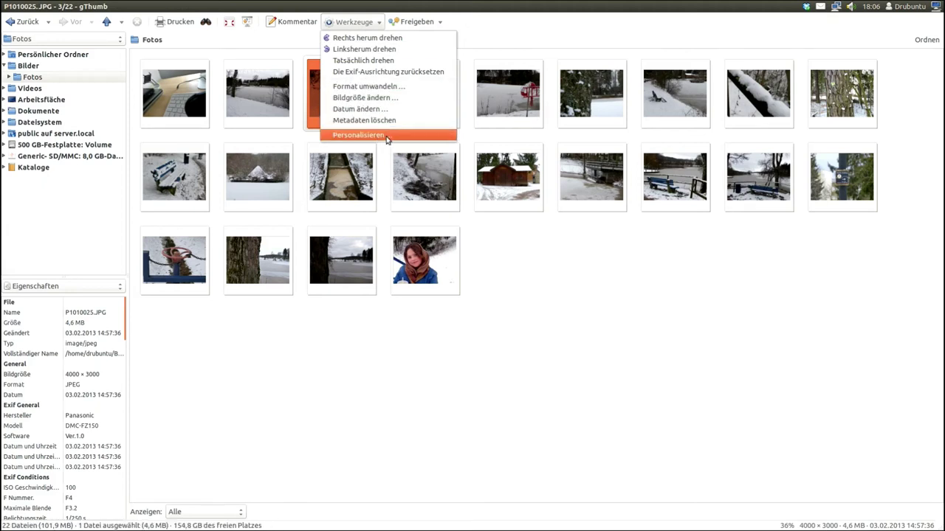
{"action": "left_click", "coordinate": [359, 135]}
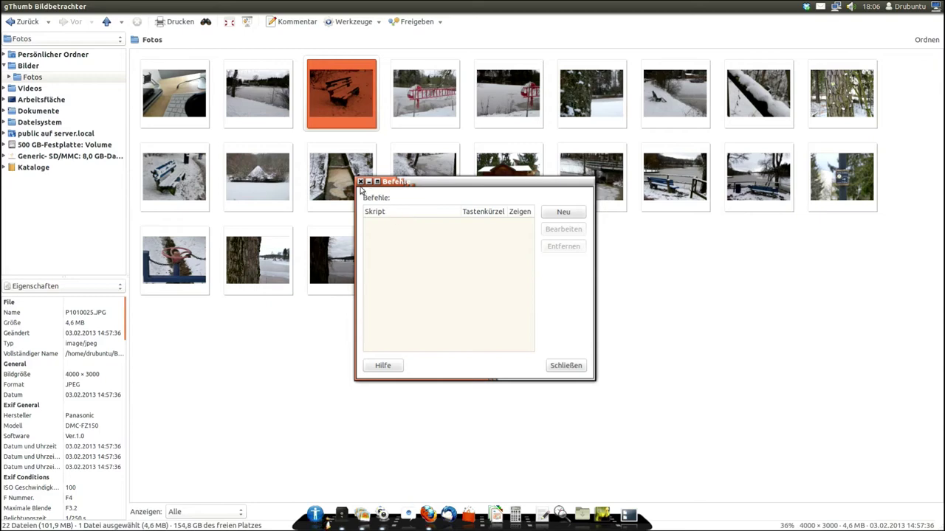
{"action": "left_click", "coordinate": [360, 181]}
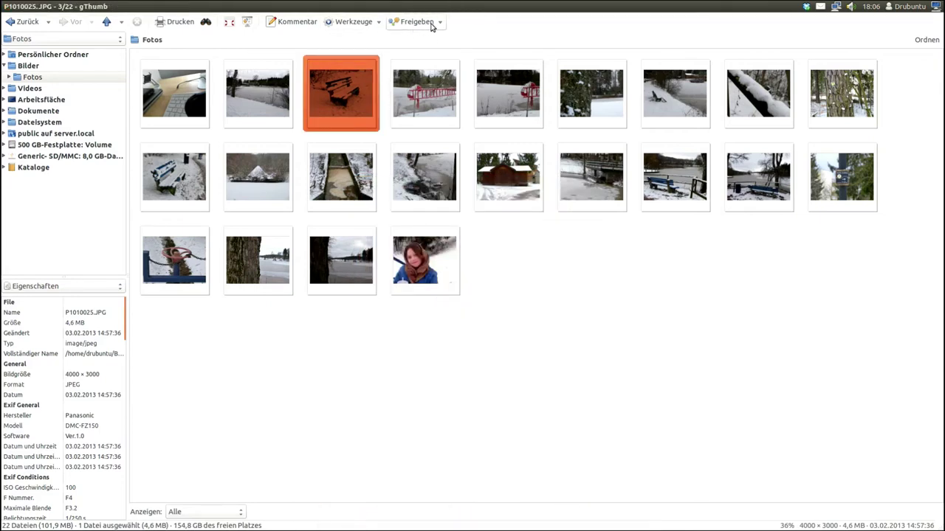
Step: Open the Facebook export for the bench photo, examine the new album's visibility choices, and cancel the album creation
{"action": "left_click", "coordinate": [440, 25]}
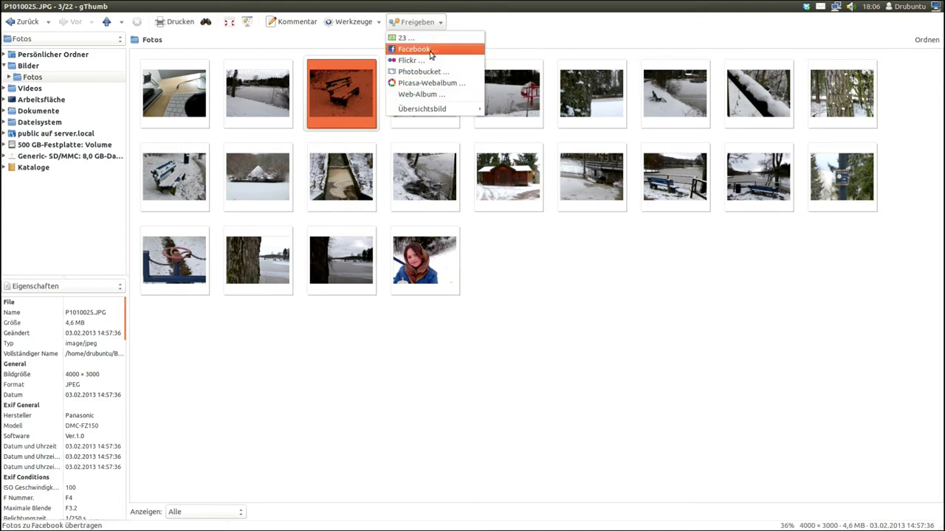
{"action": "left_click", "coordinate": [432, 55]}
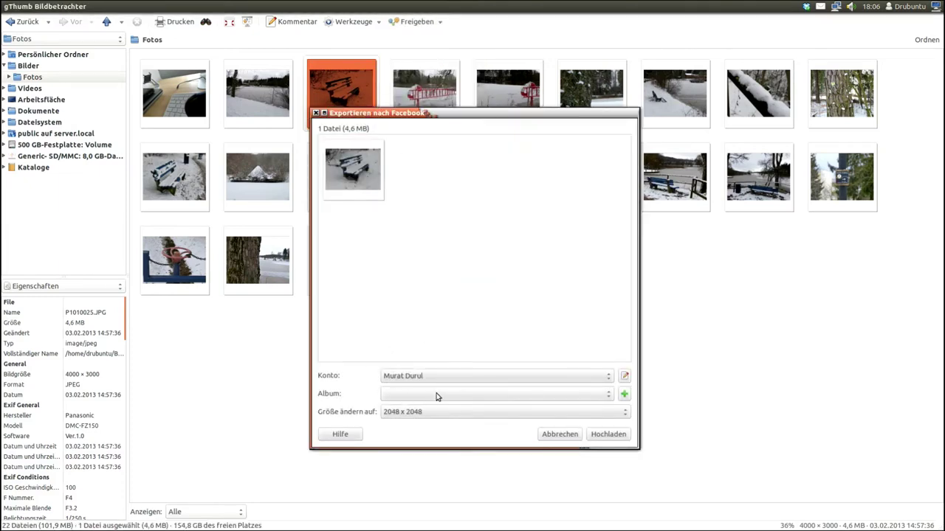
{"action": "left_click", "coordinate": [624, 396]}
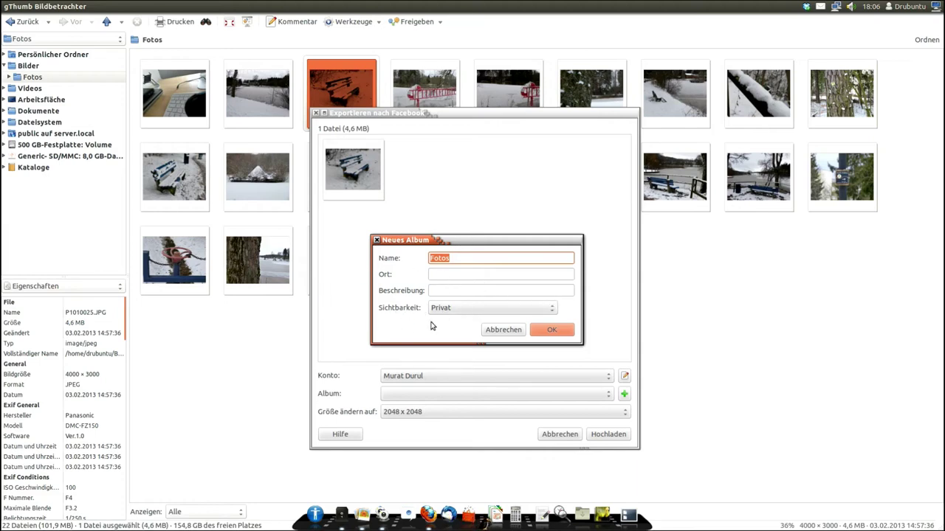
{"action": "left_click", "coordinate": [550, 308]}
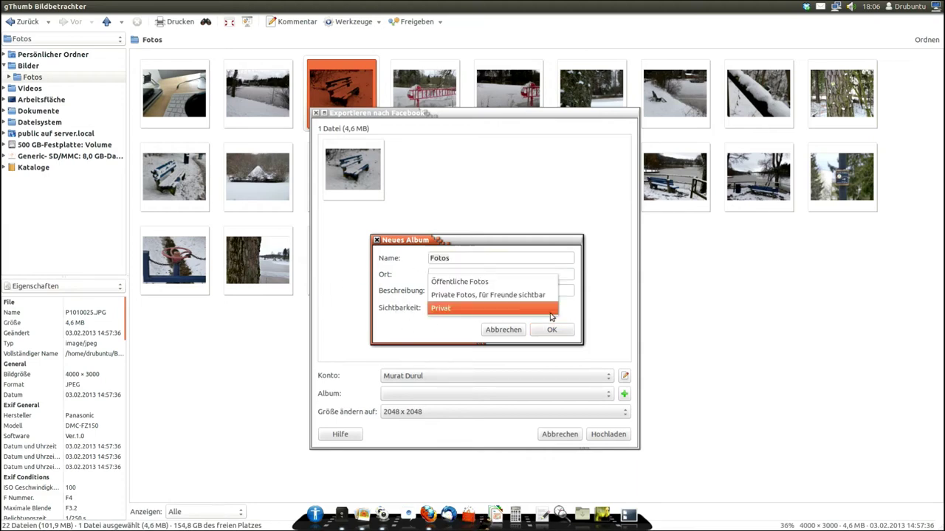
{"action": "left_click", "coordinate": [544, 310]}
{"action": "left_click", "coordinate": [539, 310]}
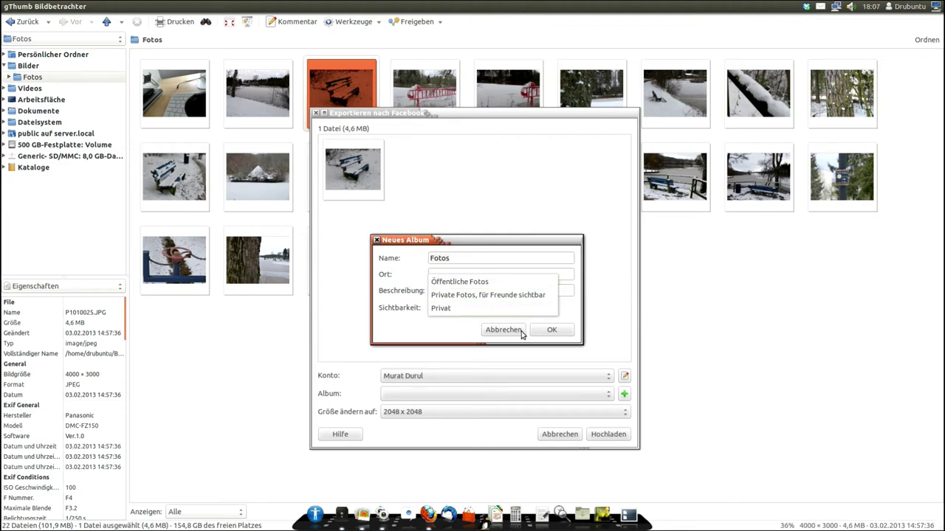
{"action": "left_click", "coordinate": [520, 333]}
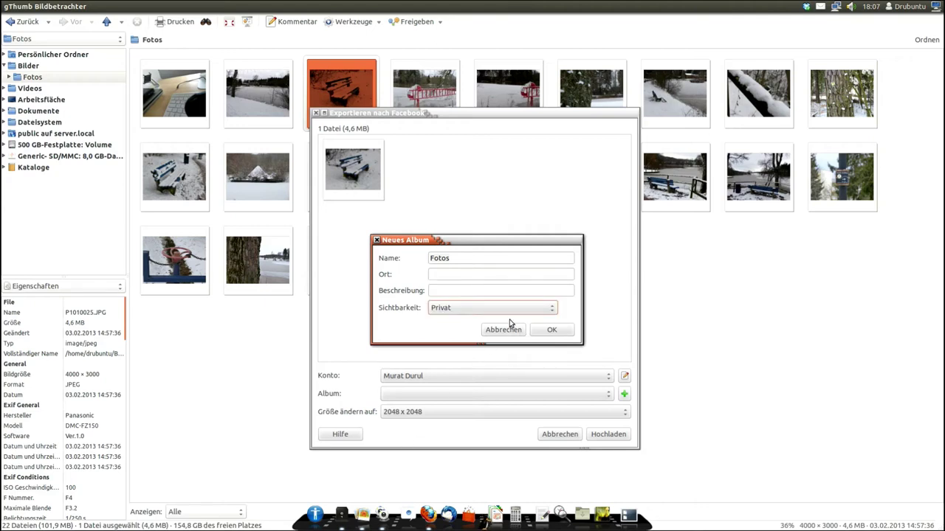
{"action": "left_click", "coordinate": [508, 329]}
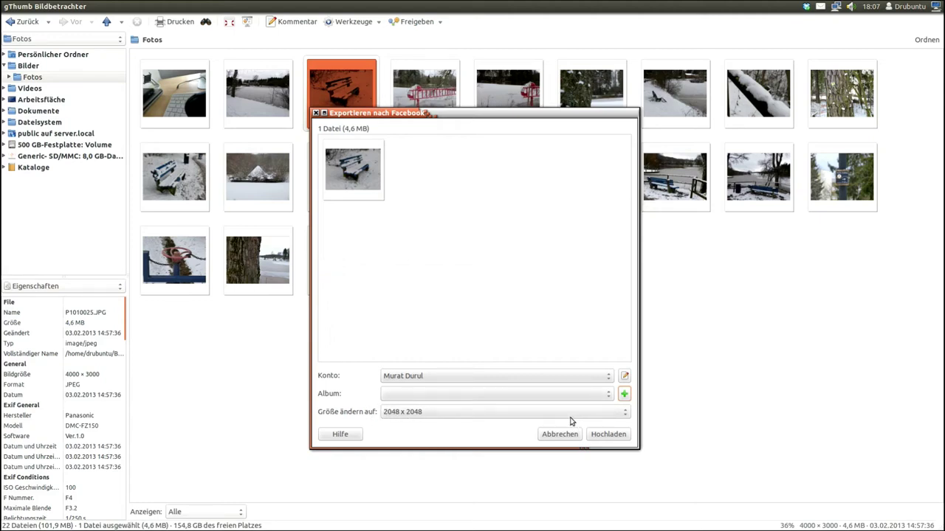
Step: Set the Facebook export's resize option to 1024 x 1024, and cancel the export without uploading
{"action": "left_click", "coordinate": [615, 418]}
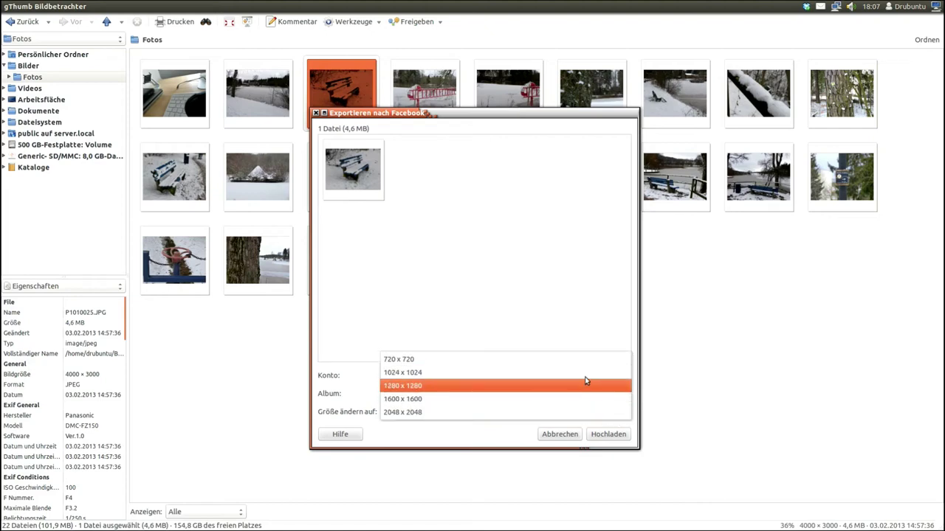
{"action": "left_click", "coordinate": [583, 372]}
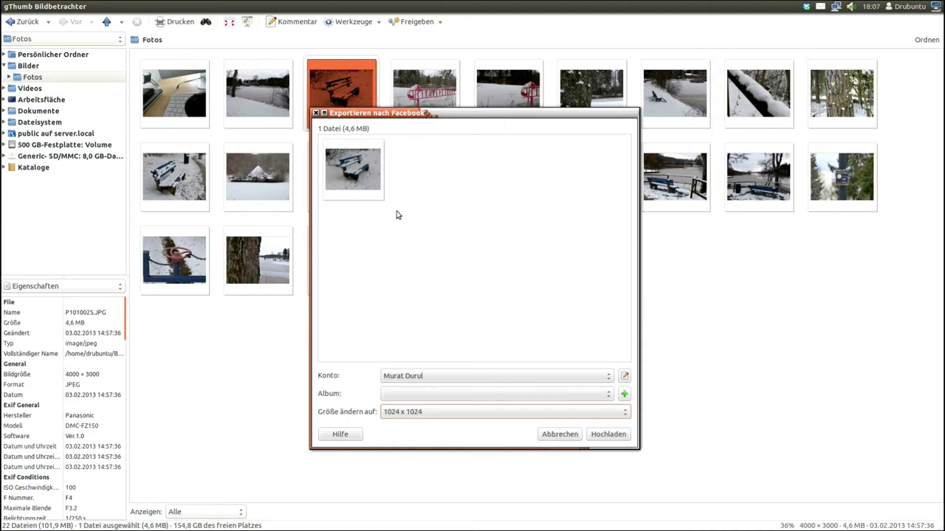
{"action": "left_click", "coordinate": [559, 434]}
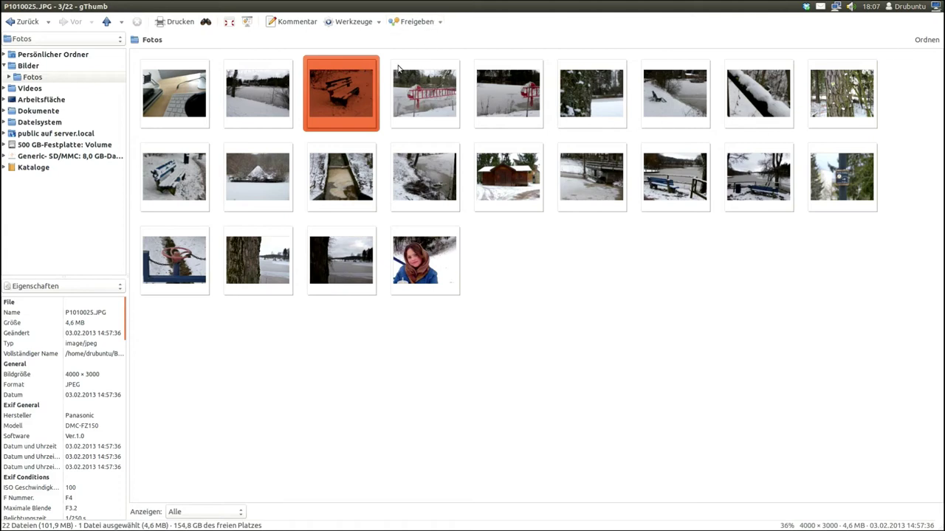
Step: Open the bench photo P1010025.JPG in the single-image view and go forwards and back through the neighbouring photos
{"action": "double_click", "coordinate": [354, 103]}
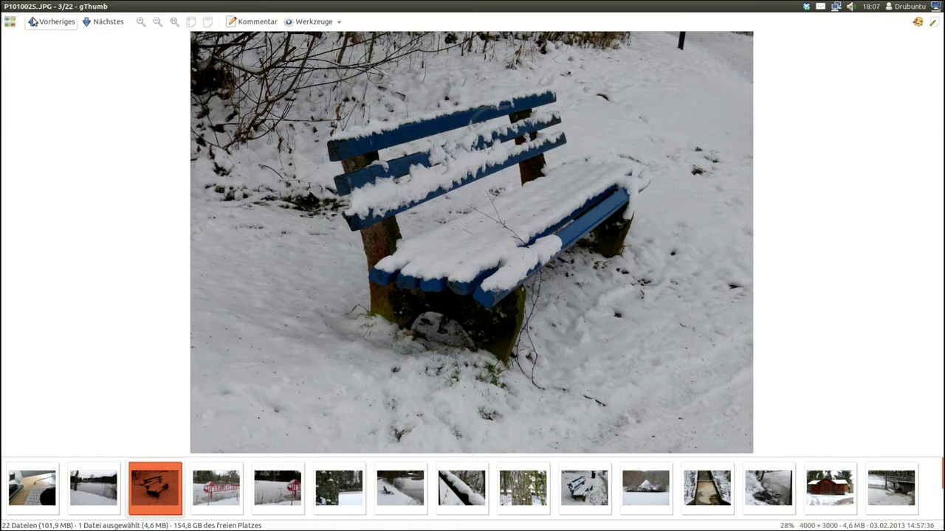
{"action": "left_click", "coordinate": [72, 22]}
{"action": "left_click", "coordinate": [83, 24]}
{"action": "left_click", "coordinate": [88, 24]}
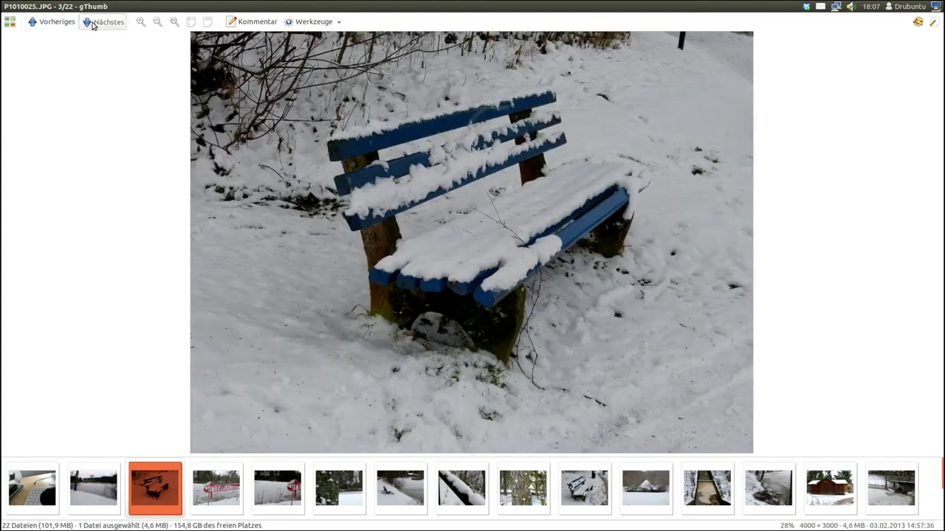
{"action": "left_click", "coordinate": [92, 26]}
{"action": "left_click", "coordinate": [65, 26]}
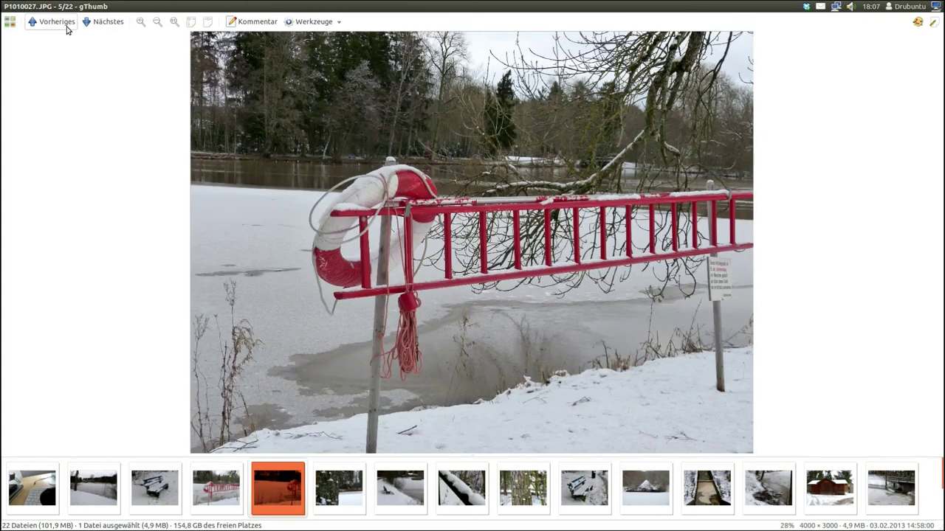
Step: View P1010026.JPG at 100% zoom and page forward to the lakeside bench photo P1010029.JPG
{"action": "left_click", "coordinate": [157, 24]}
{"action": "left_click", "coordinate": [175, 24]}
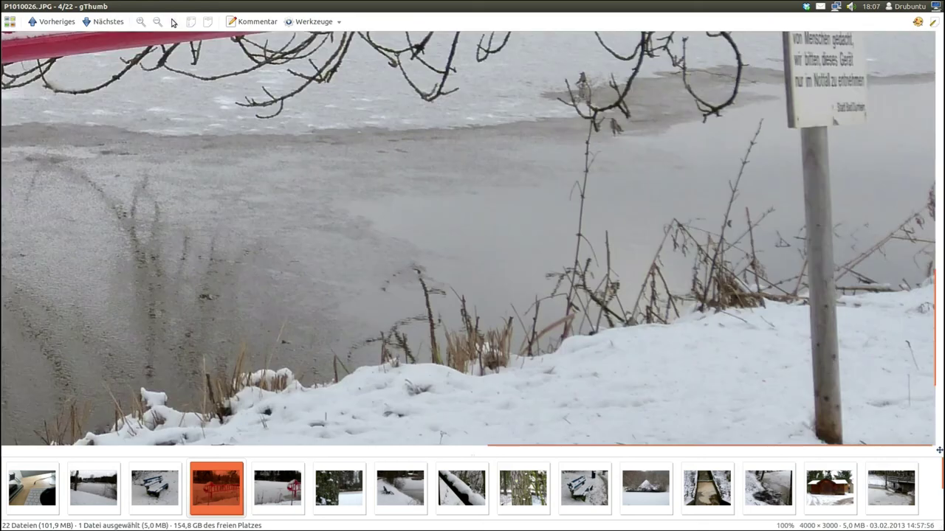
{"action": "key", "text": "space"}
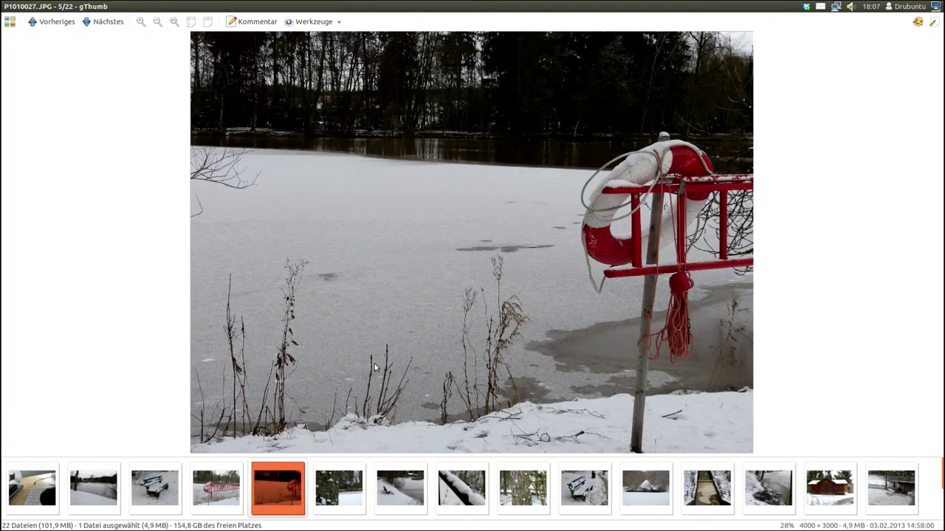
{"action": "key", "text": "space"}
{"action": "key", "text": "space"}
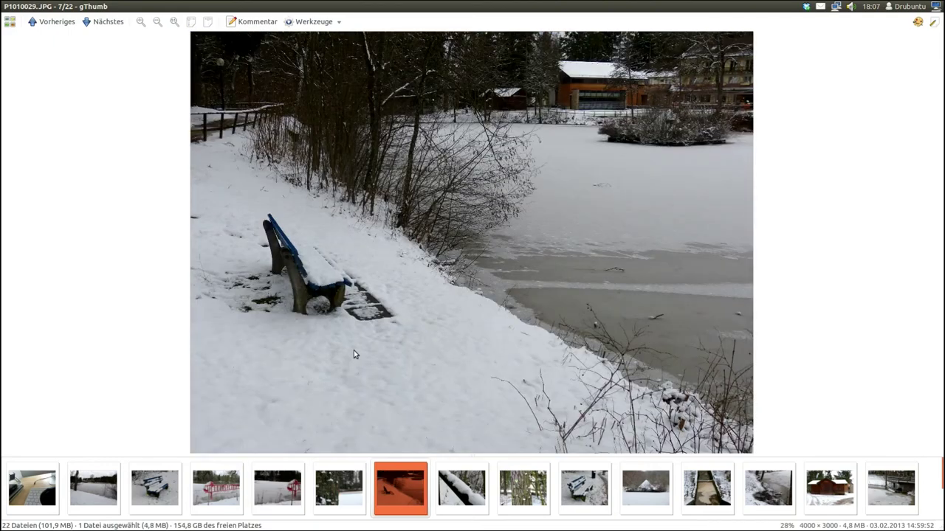
Step: Cancel the backup's encryption password request and display the tree trunk photo P1010028.JPG
{"action": "left_click", "coordinate": [341, 503]}
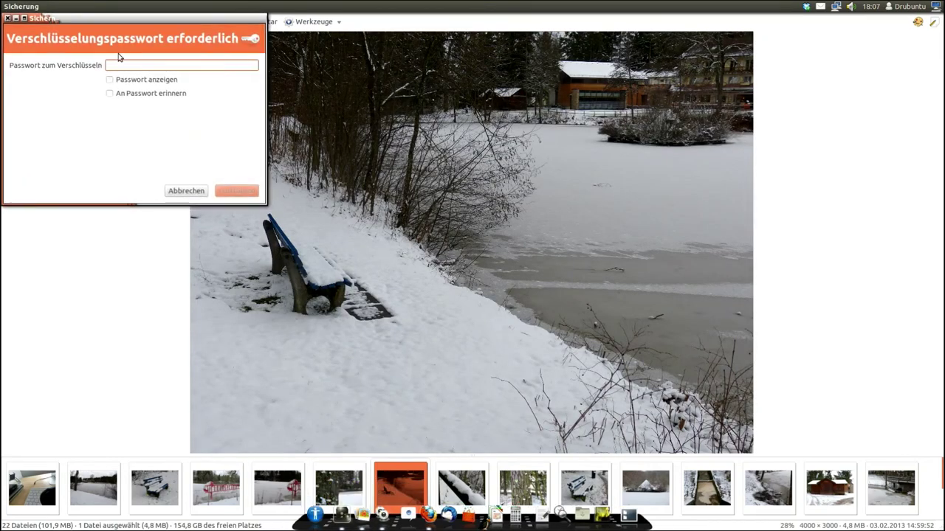
{"action": "left_click", "coordinate": [199, 191]}
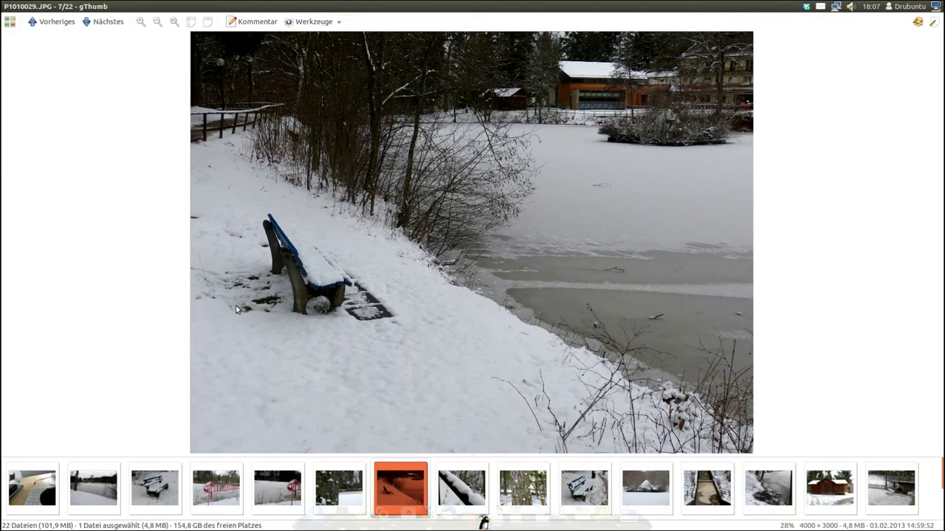
{"action": "left_click", "coordinate": [353, 496]}
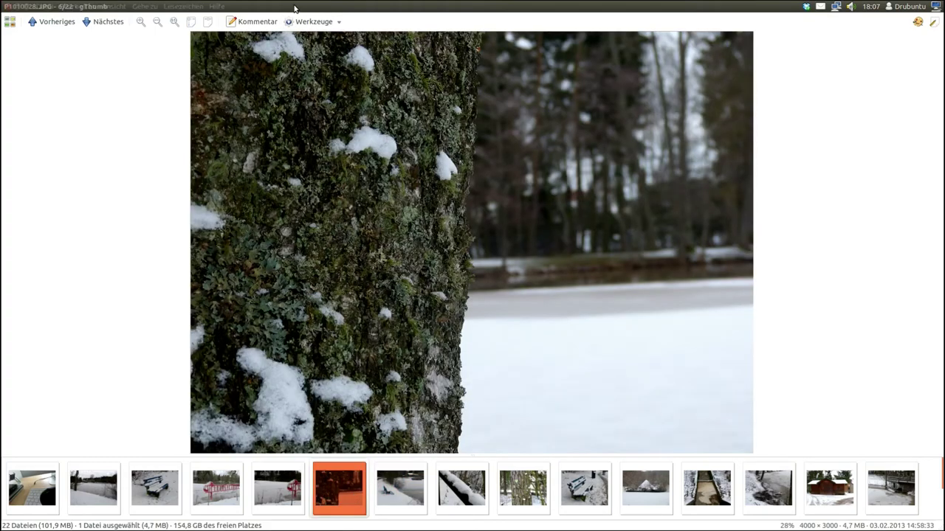
Step: View the comment metadata form and the available tools for the tree trunk photo, closing both without changes
{"action": "left_click", "coordinate": [247, 23]}
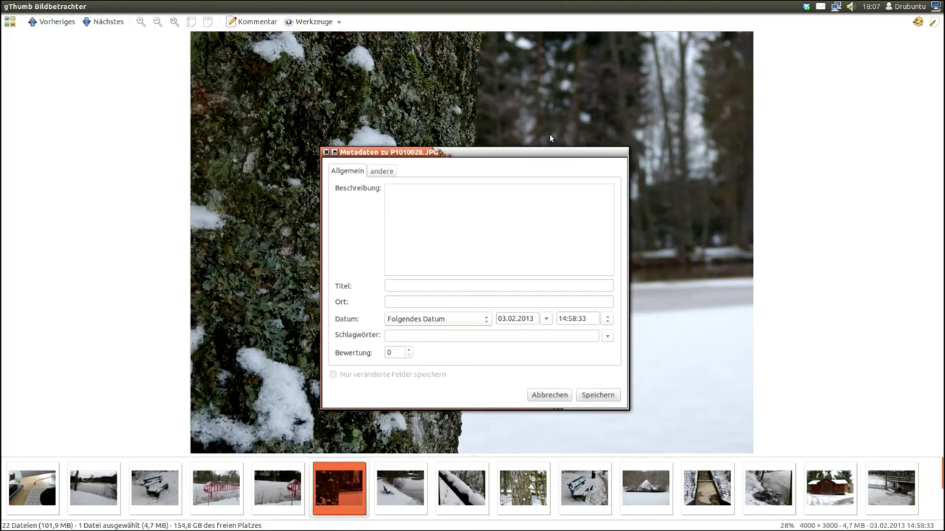
{"action": "left_click", "coordinate": [546, 396]}
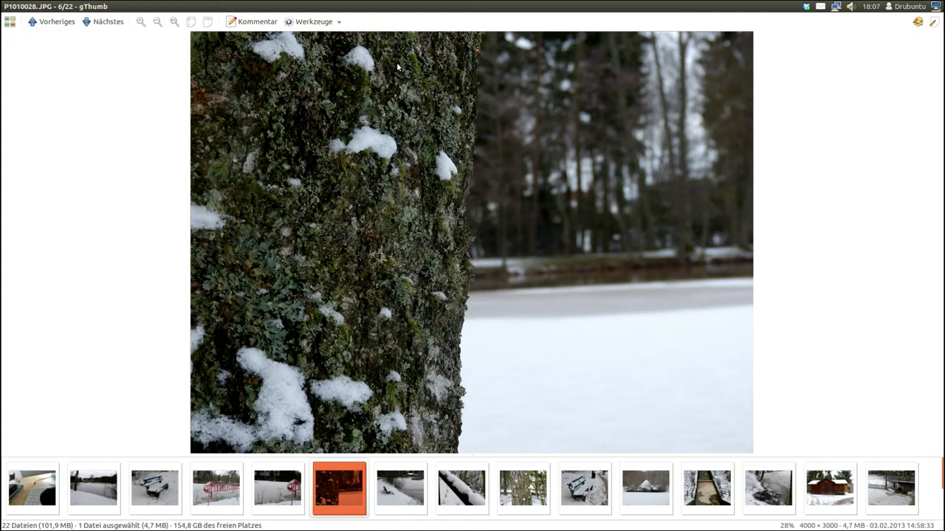
{"action": "left_click", "coordinate": [312, 22]}
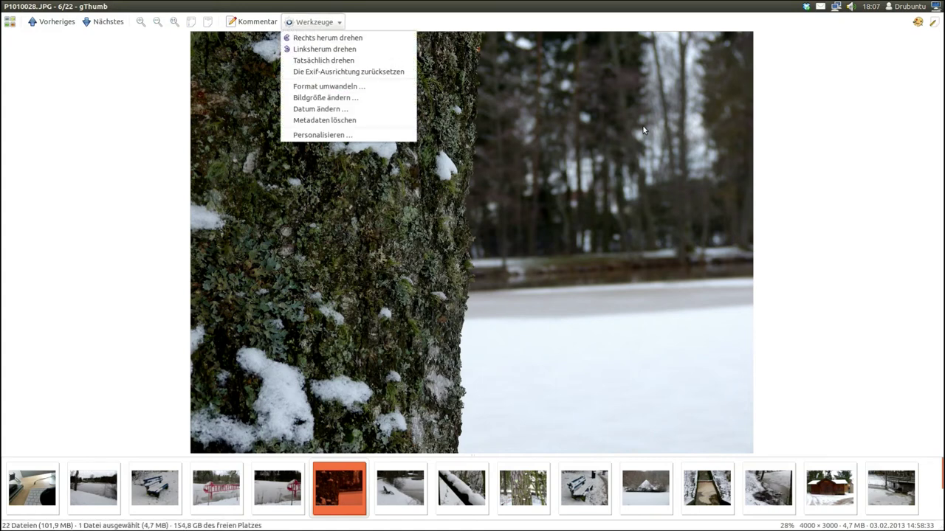
{"action": "left_click", "coordinate": [777, 129]}
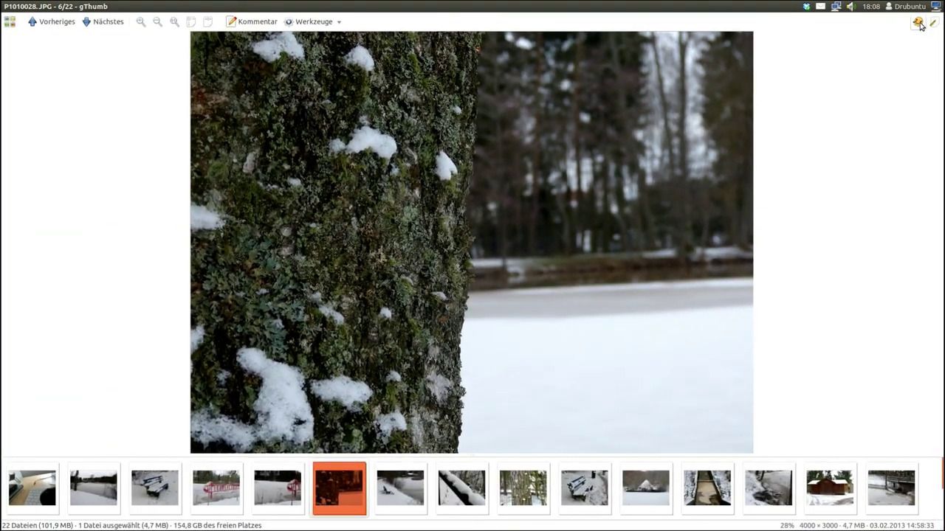
Step: Equalise the tree trunk photo's histogram with Angleichen, and discard the change to P1010028.JPG without saving
{"action": "left_click", "coordinate": [919, 23]}
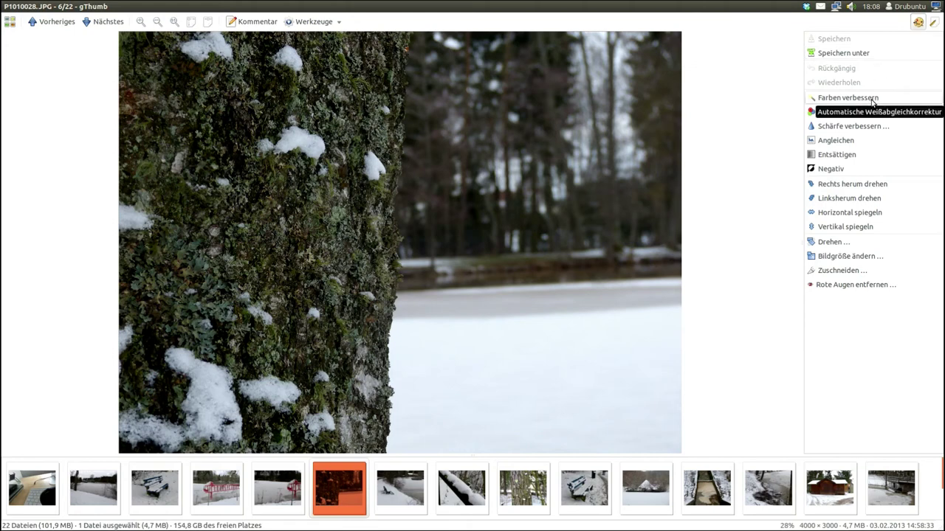
{"action": "left_click", "coordinate": [855, 143]}
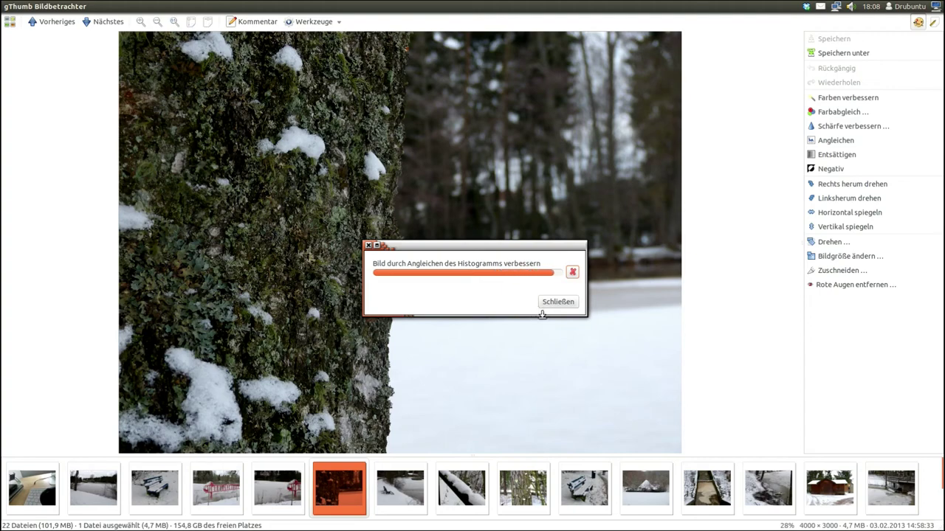
{"action": "key", "text": "Escape"}
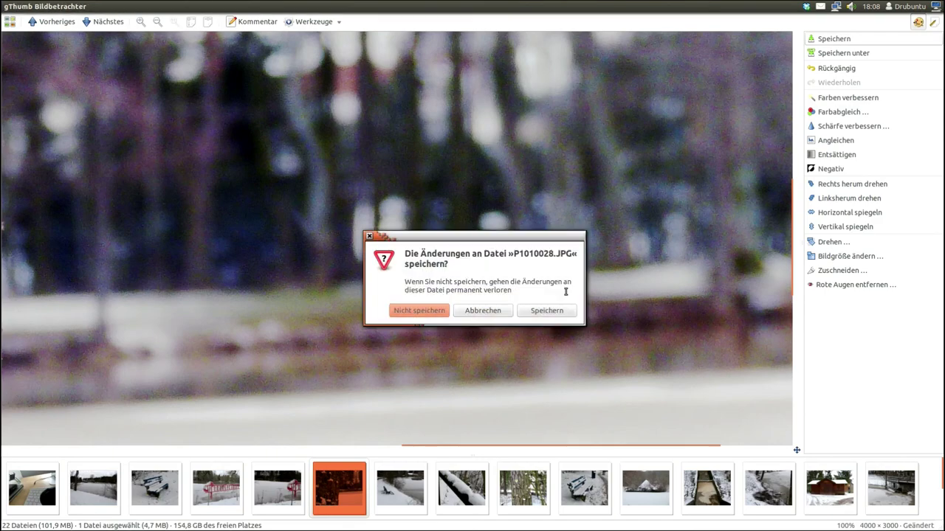
{"action": "left_click", "coordinate": [419, 310]}
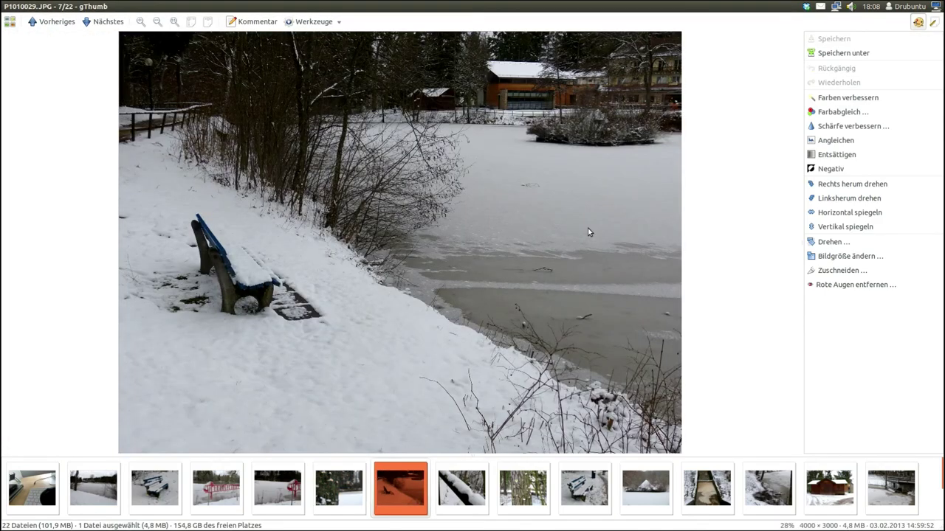